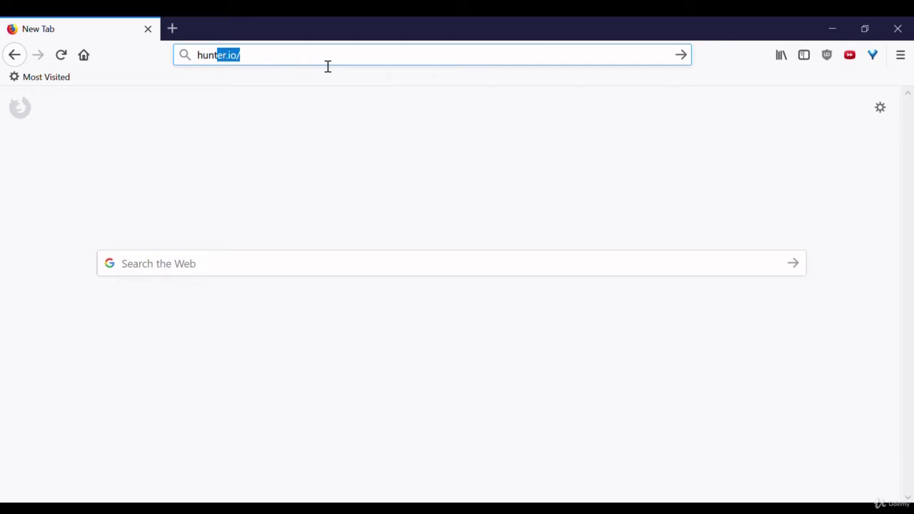
- Load the hunter.io website in Firefox
key("Return")
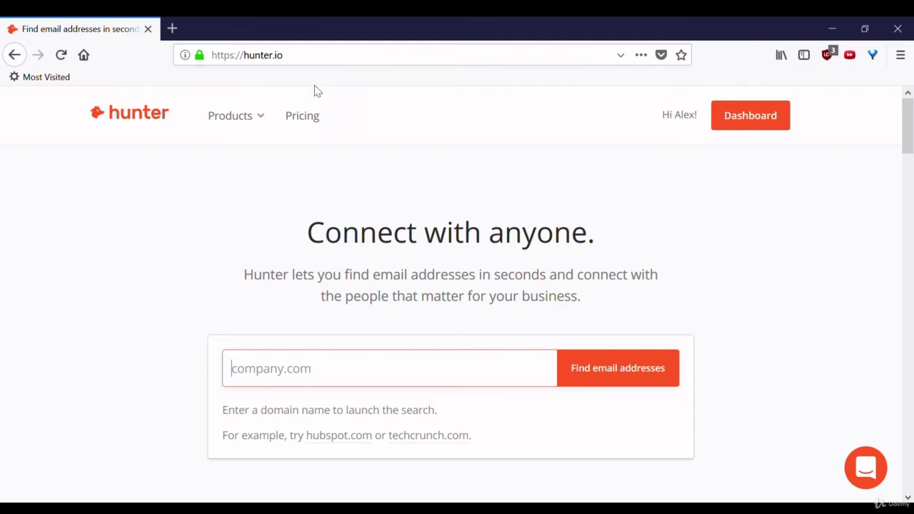
left_click(312, 126)
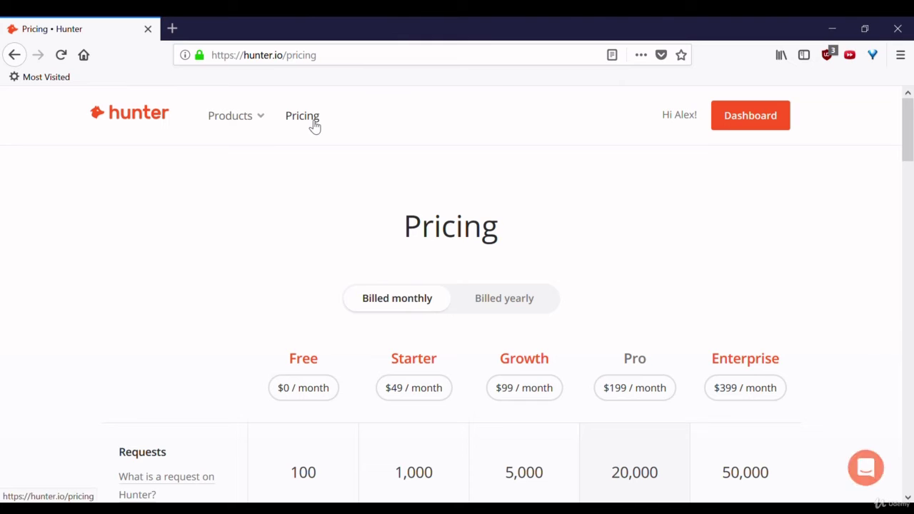
scroll(210, 326, "down", 4)
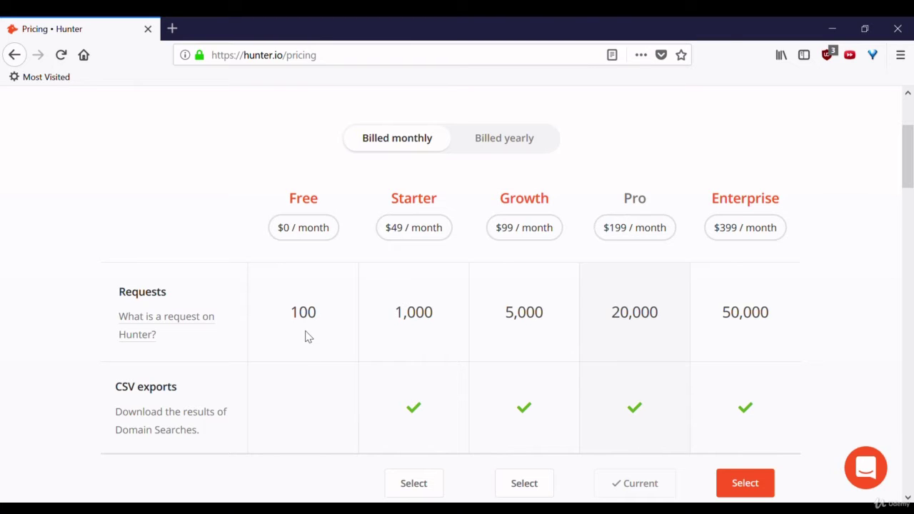
scroll(305, 335, "up", 3)
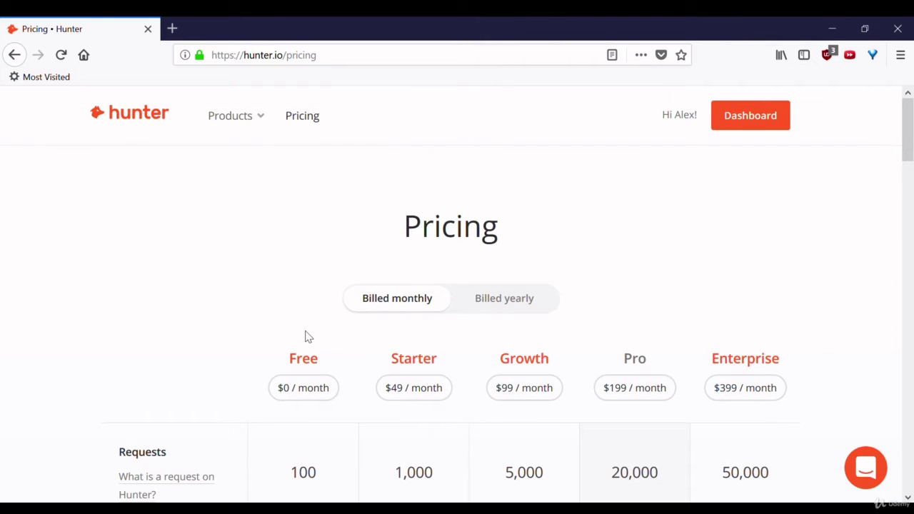
left_click(138, 112)
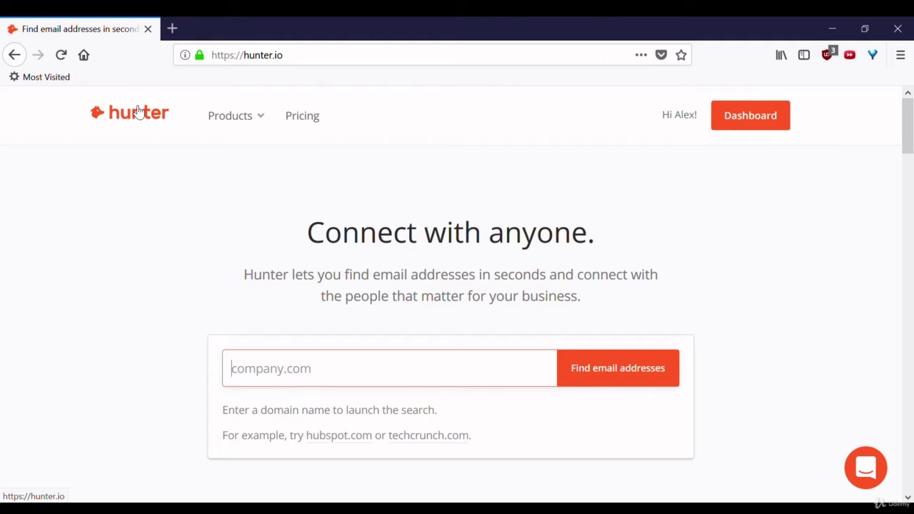
- Search the techcrunch.com domain and scroll through its 133 found email addresses
type("techc")
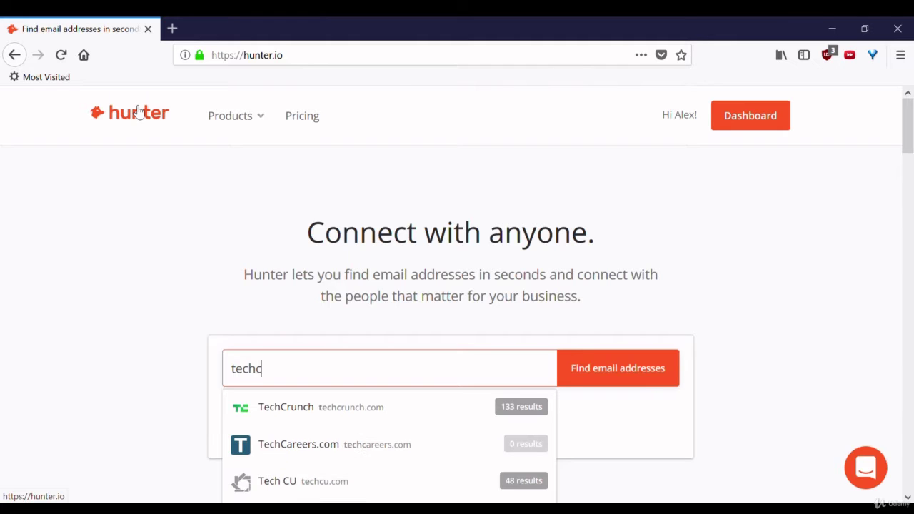
left_click(391, 414)
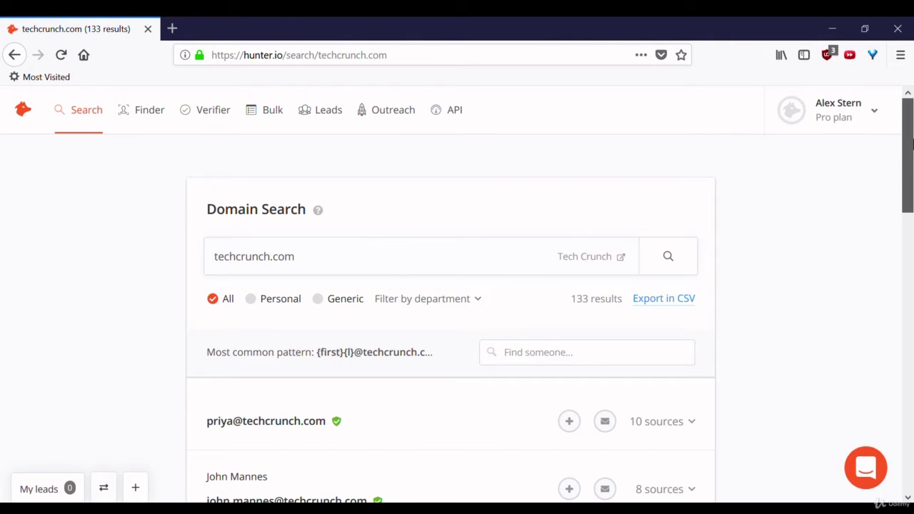
scroll(911, 186, "down", 3)
left_click_drag(911, 185, 911, 231)
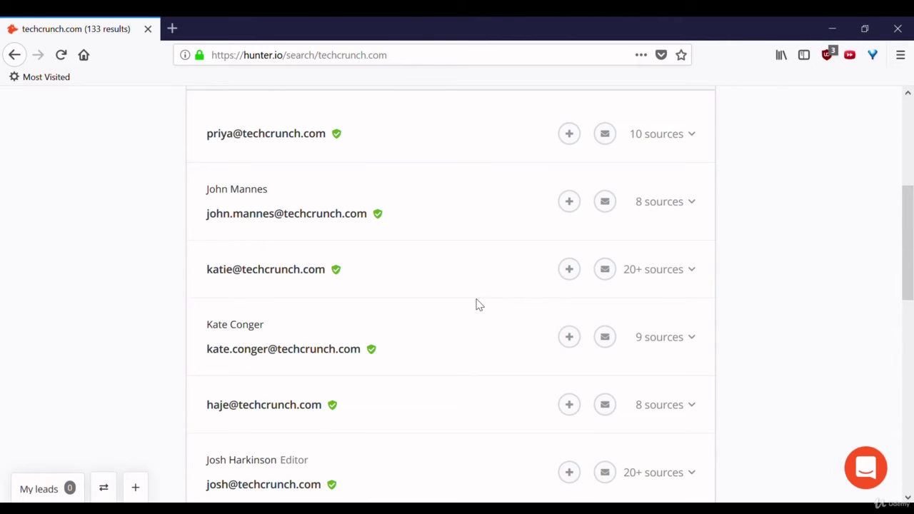
scroll(478, 305, "up", 1)
scroll(479, 305, "up", 1)
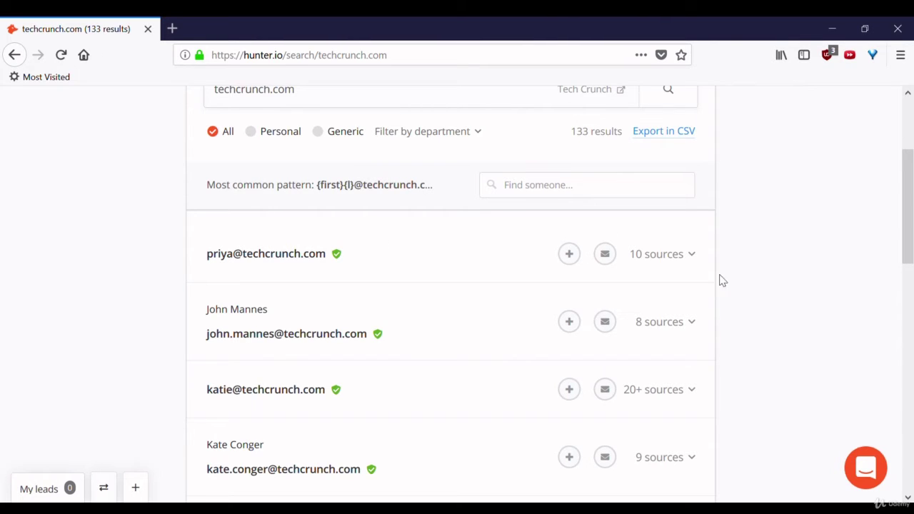
- Expand the first address's 10 sources and scroll through the March–April 2018 pages
left_click(675, 259)
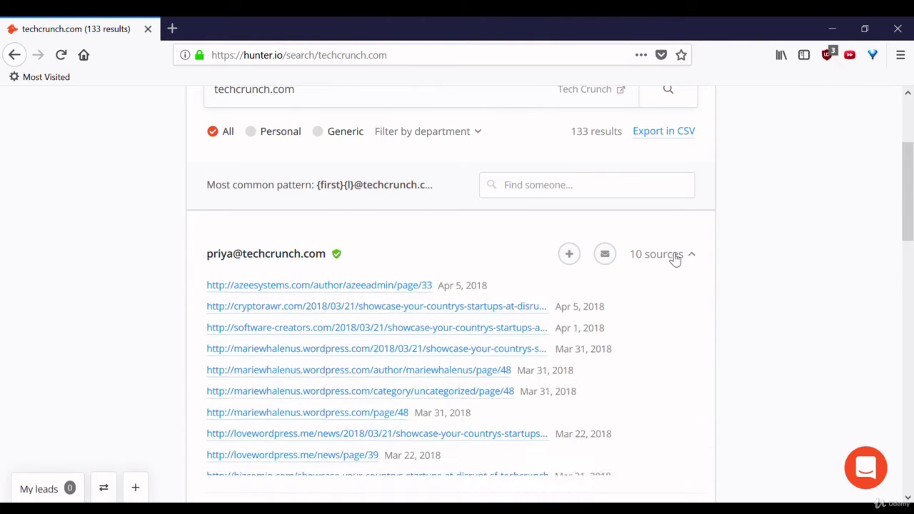
left_click_drag(913, 185, 904, 208)
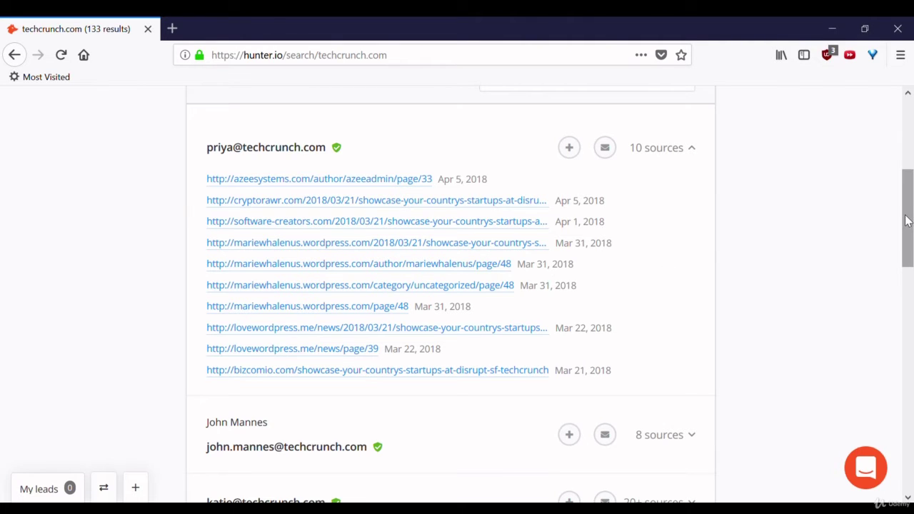
left_click_drag(908, 221, 911, 129)
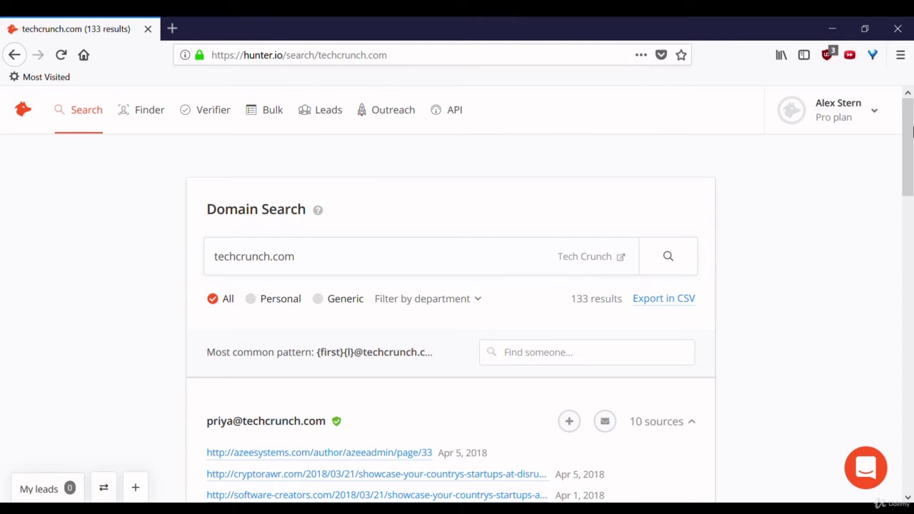
- Copy the second person's name and paste it into the Find someone box
left_click(554, 356)
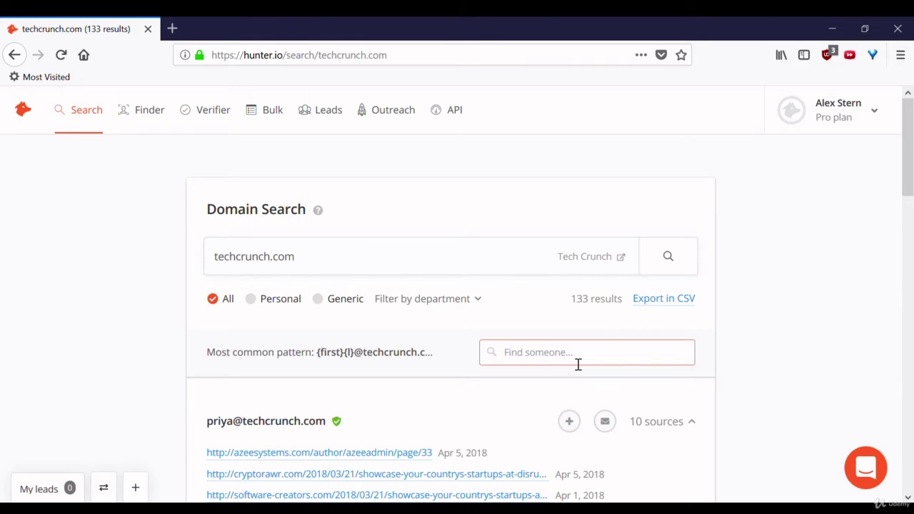
left_click_drag(913, 150, 913, 250)
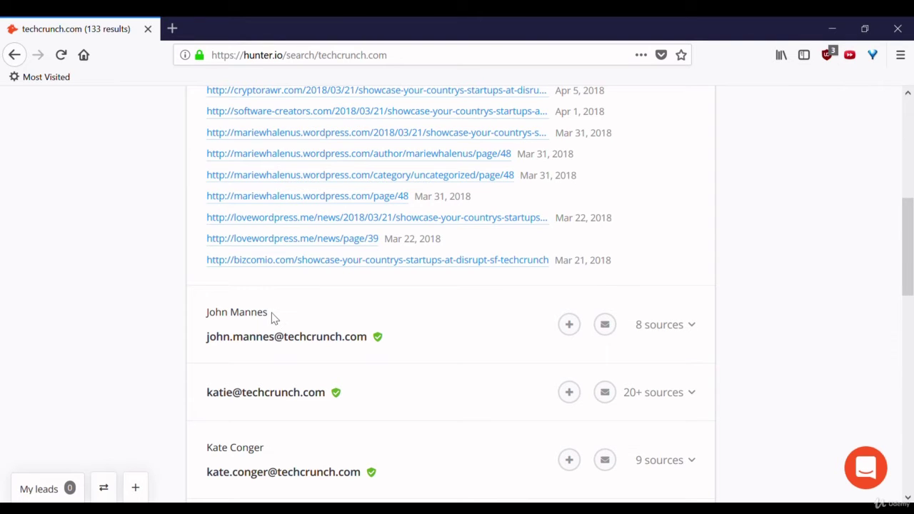
left_click_drag(266, 318, 203, 315)
key("ctrl+c")
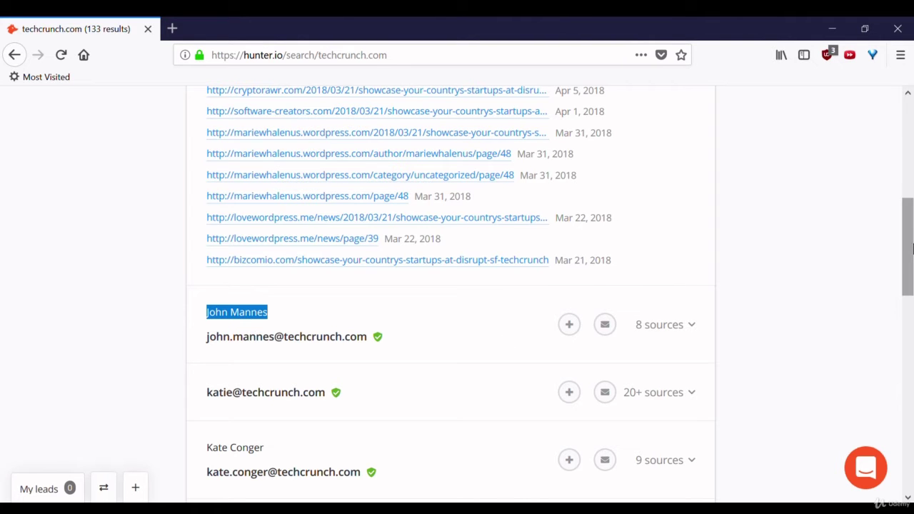
left_click_drag(910, 247, 911, 157)
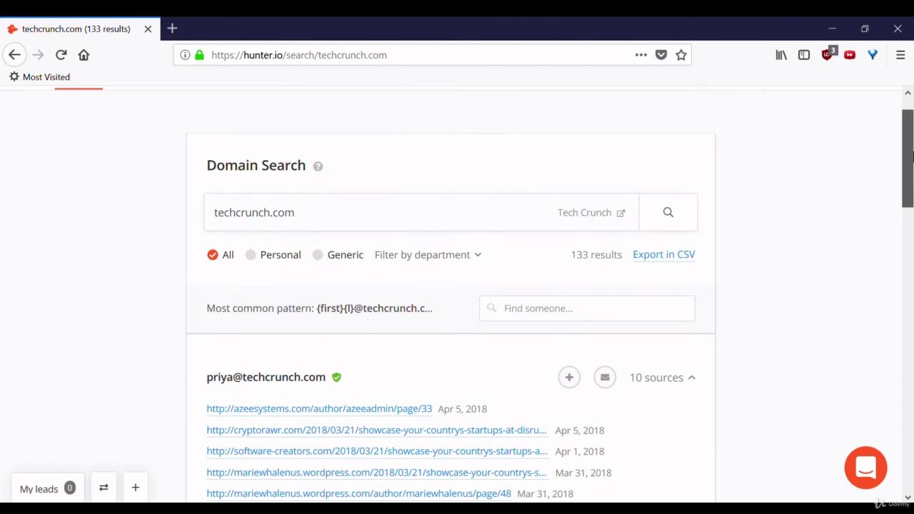
left_click(555, 308)
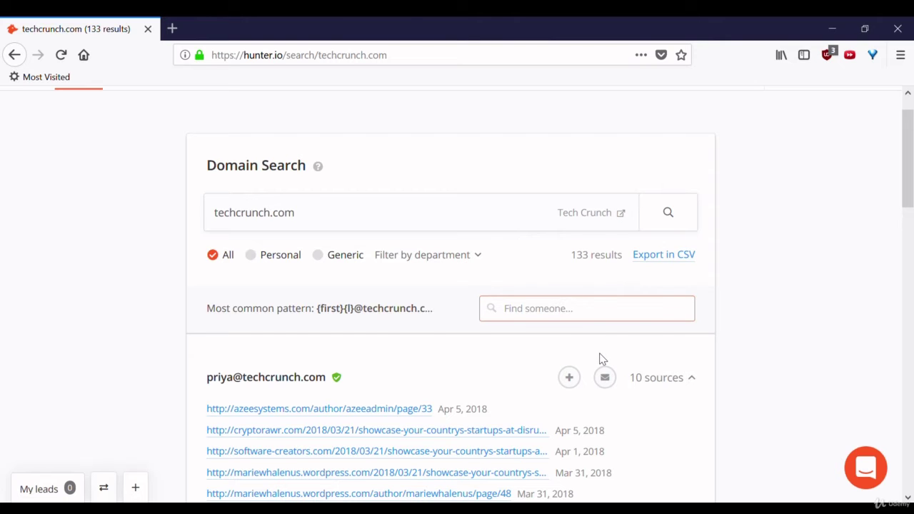
key("ctrl+v")
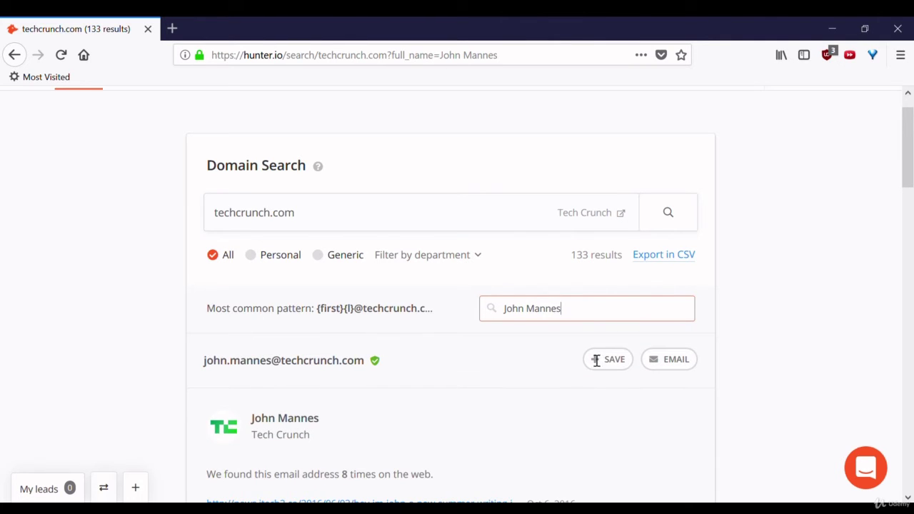
scroll(913, 165, "down", 5)
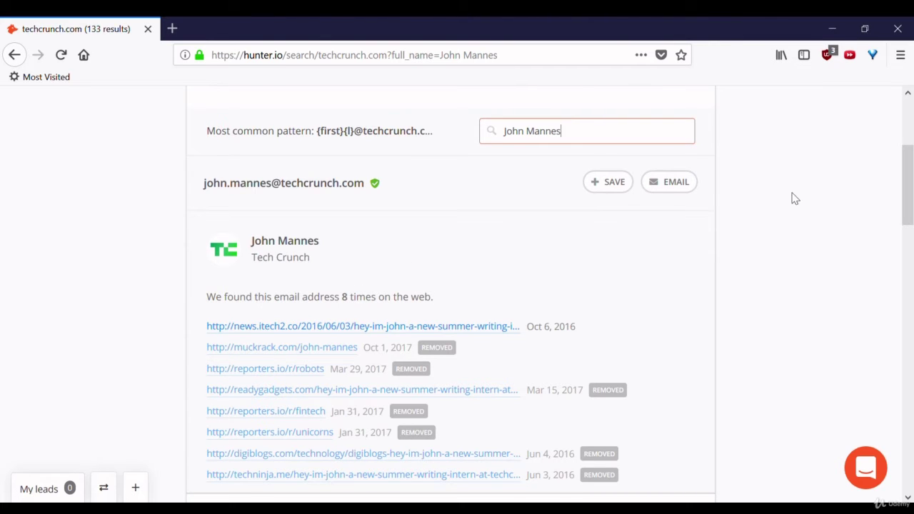
scroll(910, 199, "down", 1)
mouse_move(910, 199)
left_mouse_down()
mouse_move(911, 220)
mouse_move(912, 200)
left_mouse_up()
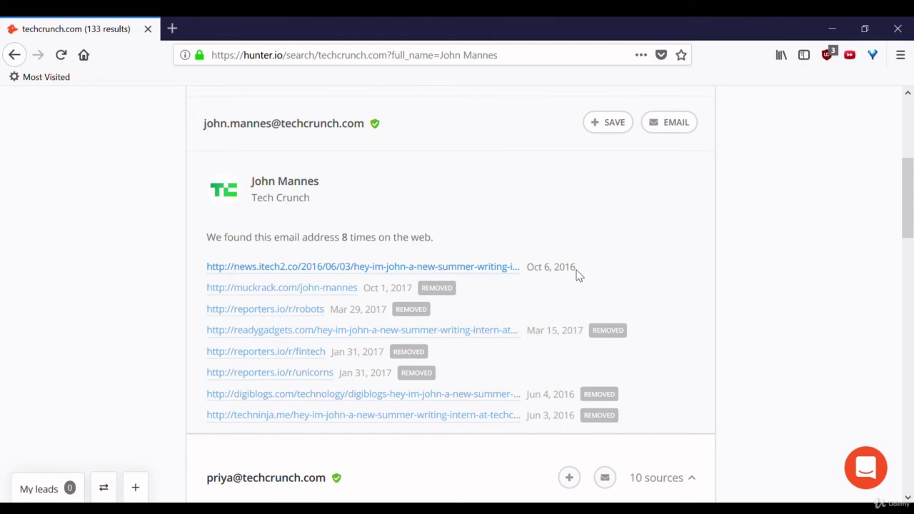
scroll(578, 275, "up", 1)
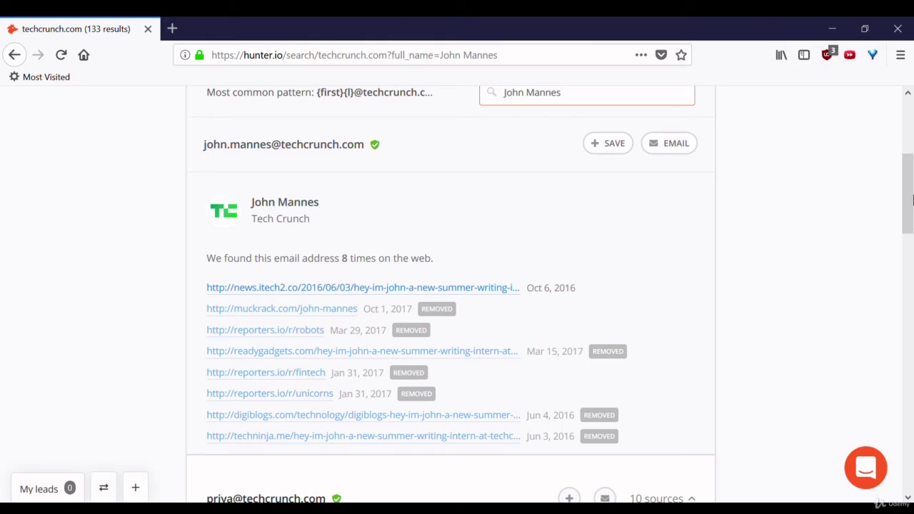
left_click_drag(912, 206, 912, 123)
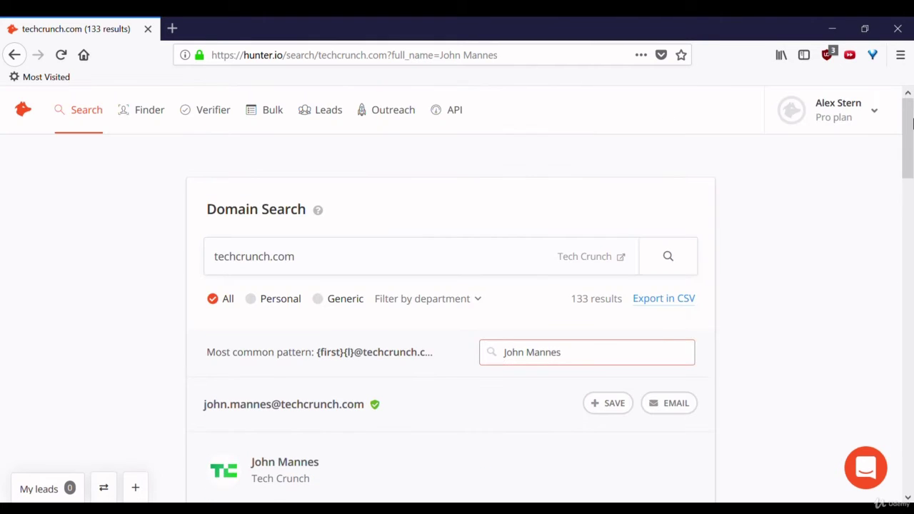
- Open the Email Verifier via Finder and enter a made-up techcrunch.com test address
left_click(150, 108)
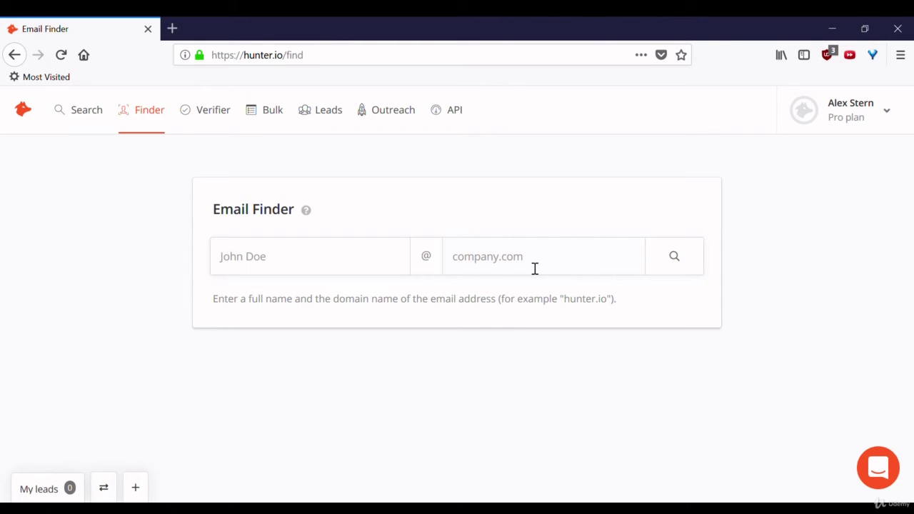
left_click(213, 116)
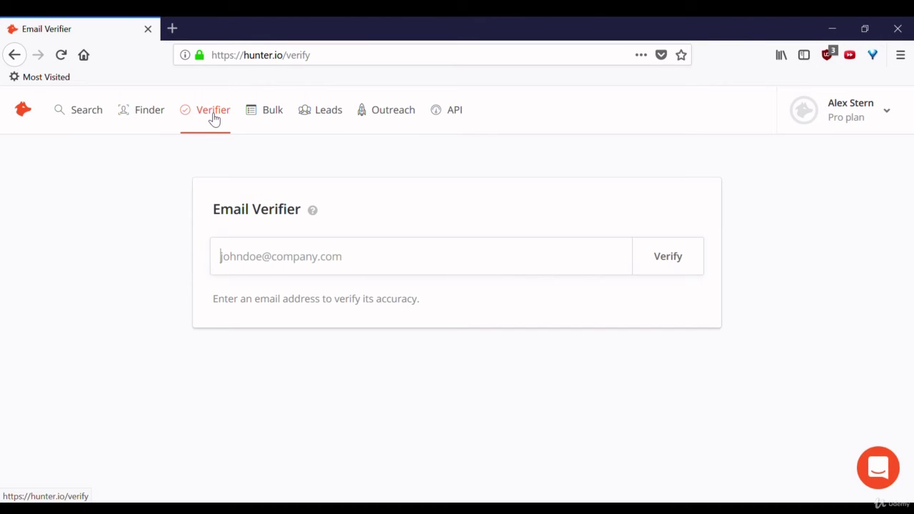
left_click(214, 118)
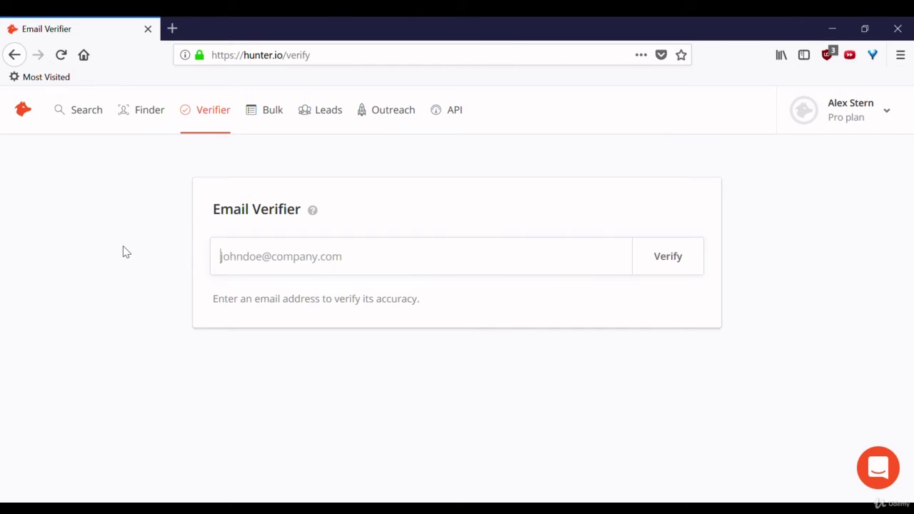
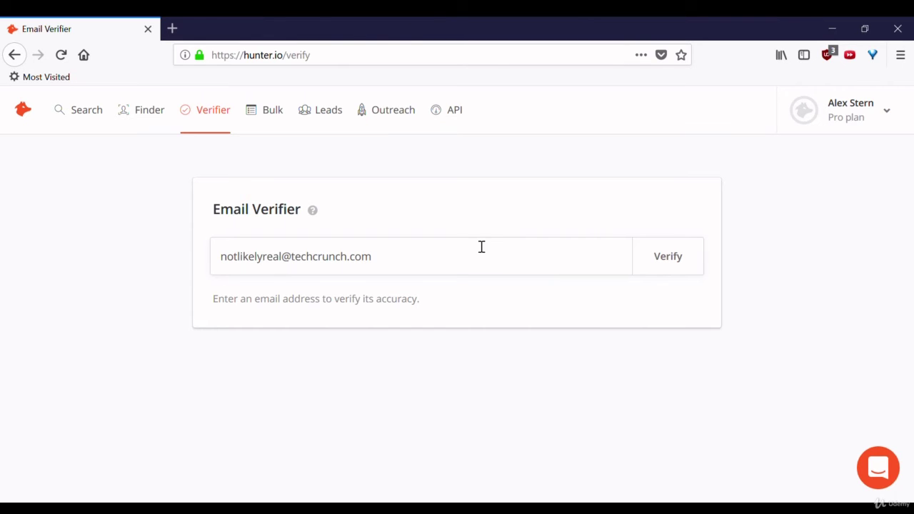
- Verify the test address and review its Risky verdict: 72% confidence, accept-all server
left_click(671, 267)
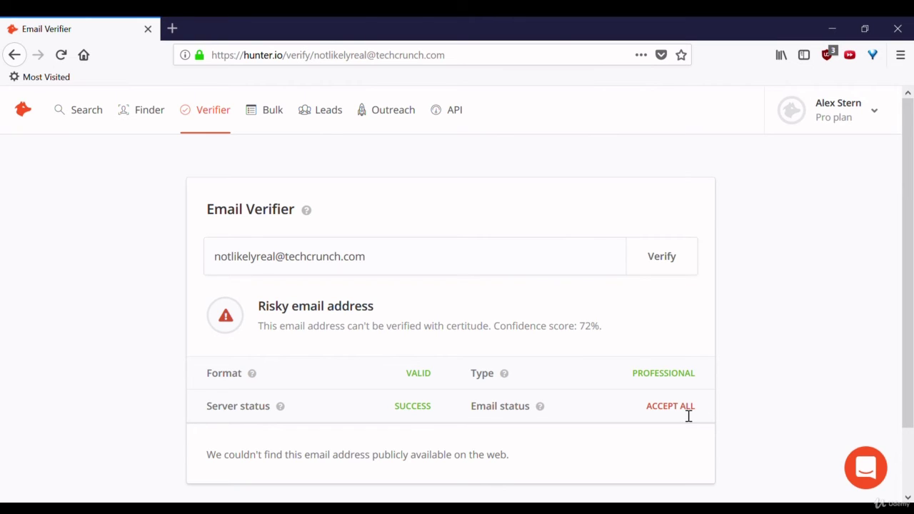
triple_click(315, 314)
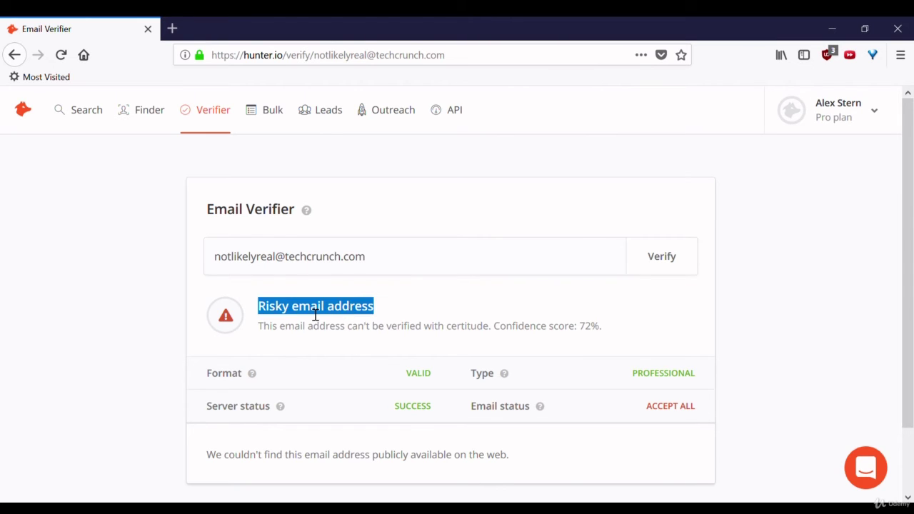
left_click(315, 314)
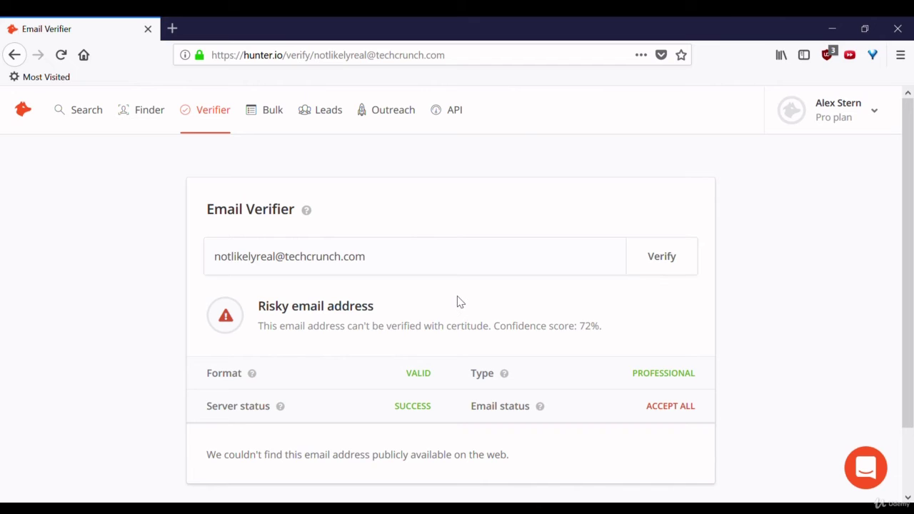
scroll(459, 302, "down", 2)
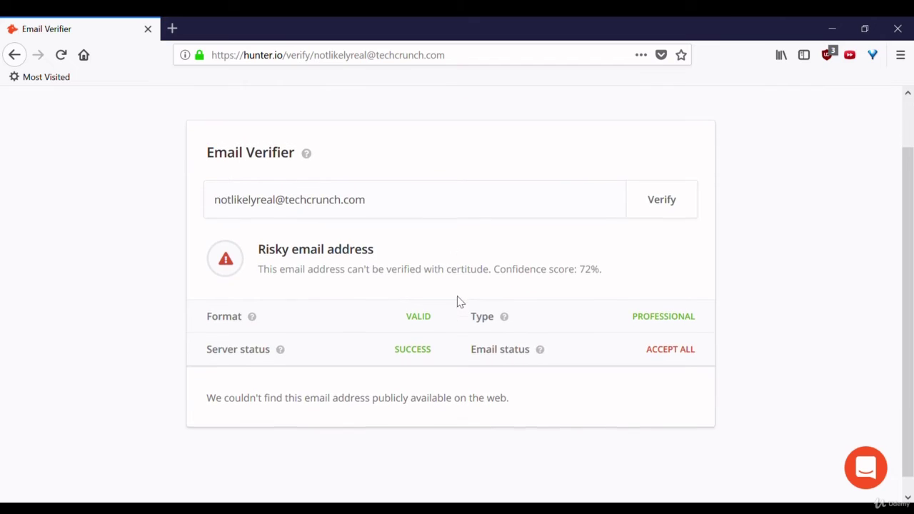
triple_click(307, 390)
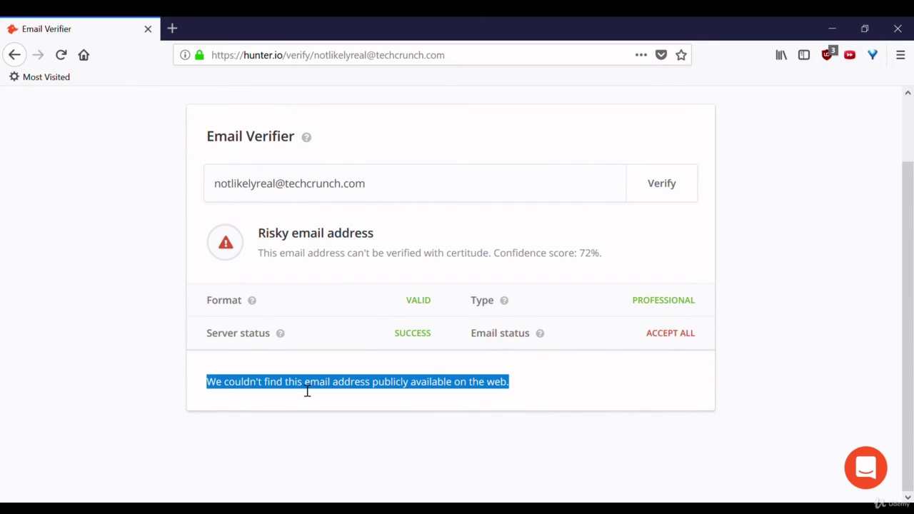
left_click(307, 391)
scroll(307, 391, "up", 1)
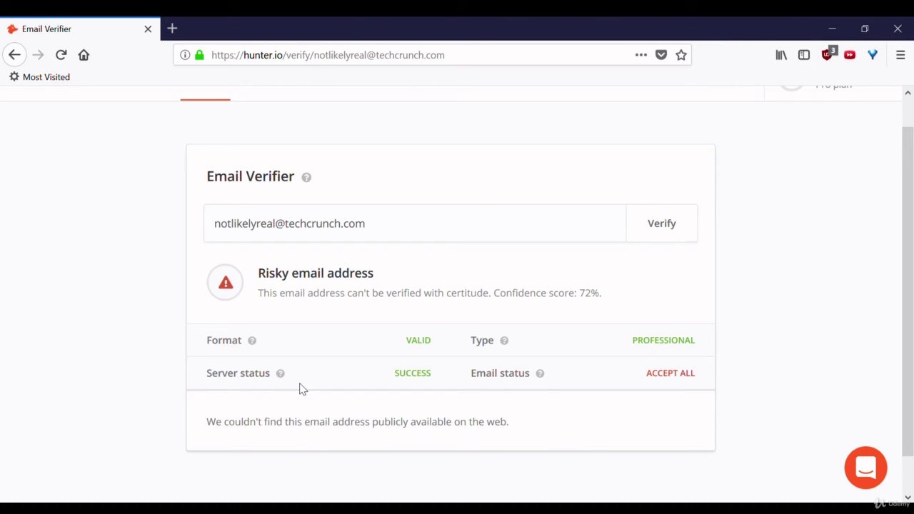
scroll(300, 389, "up", 1)
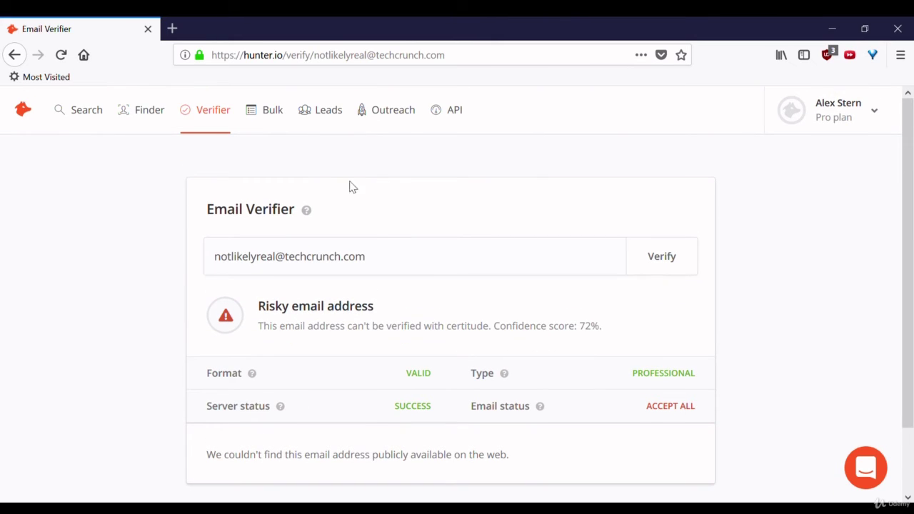
- Open Bulk and scroll through the Domain Search, Email Finder and Email Verification options
left_click(271, 111)
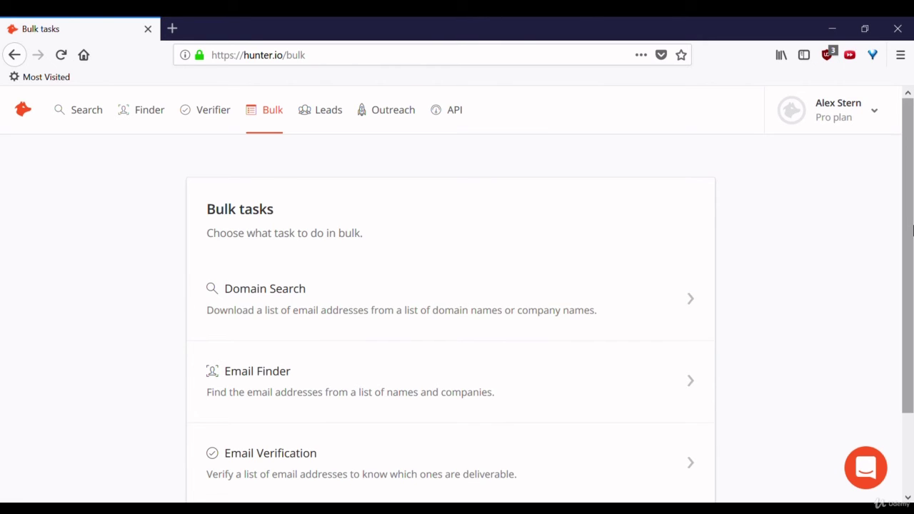
scroll(912, 393, "down", 3)
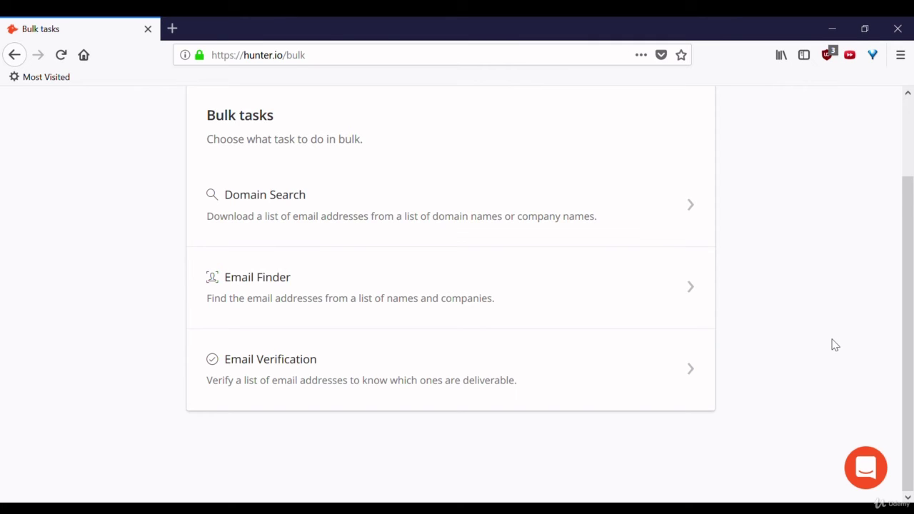
- Open a New bulk Email Finder form and scroll through its name and CSV upload fields
left_click(540, 278)
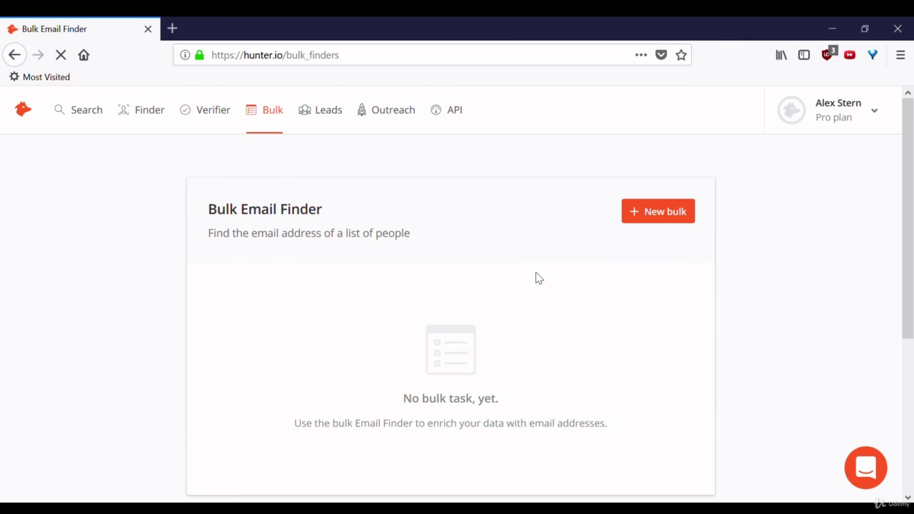
left_click(662, 213)
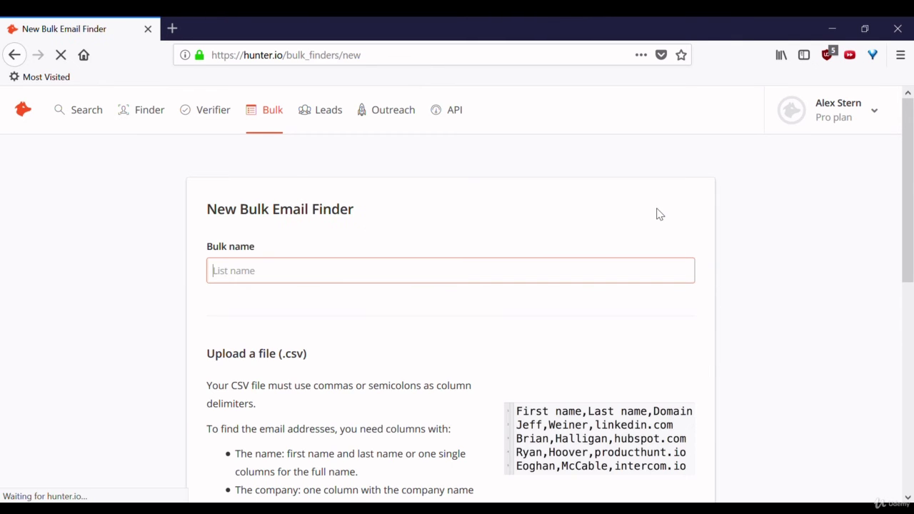
scroll(460, 246, "down", 3)
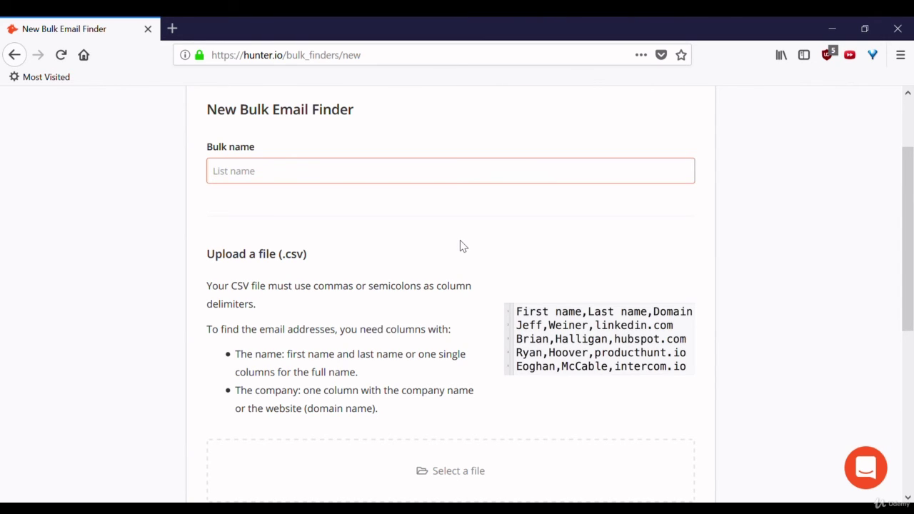
left_click_drag(913, 222, 913, 262)
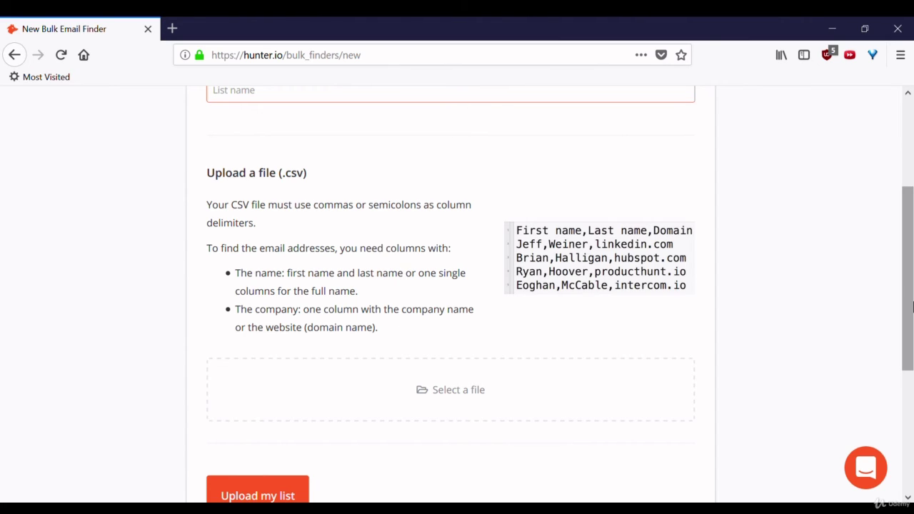
left_click_drag(906, 282, 913, 166)
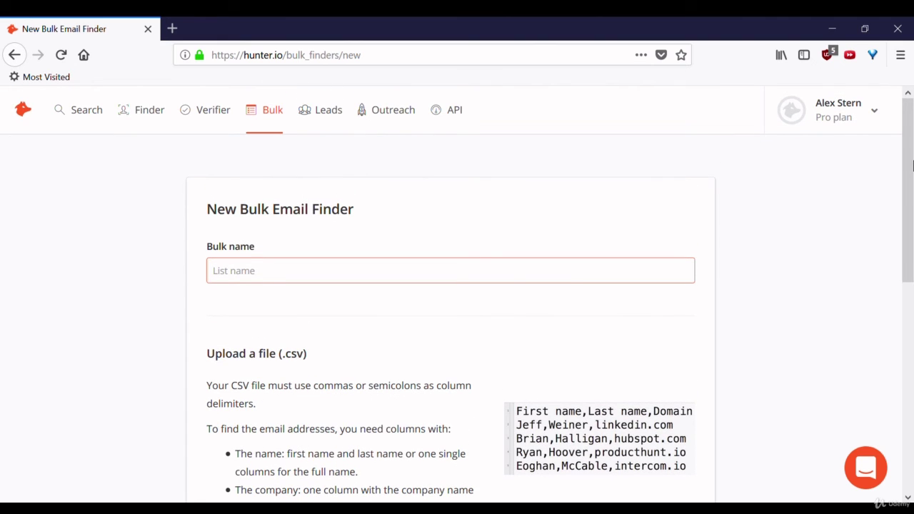
- Open a New lead form from Leads and scroll through its email, name, company and position fields
left_click(330, 118)
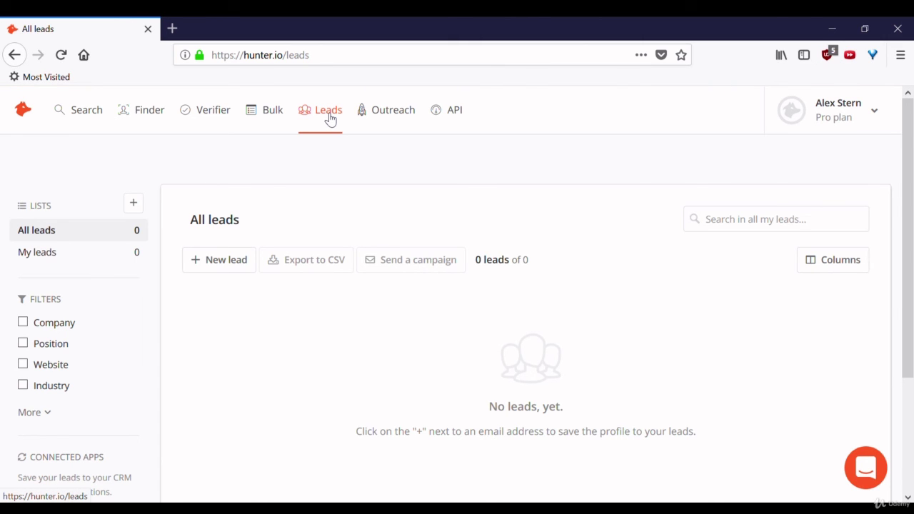
left_click(226, 259)
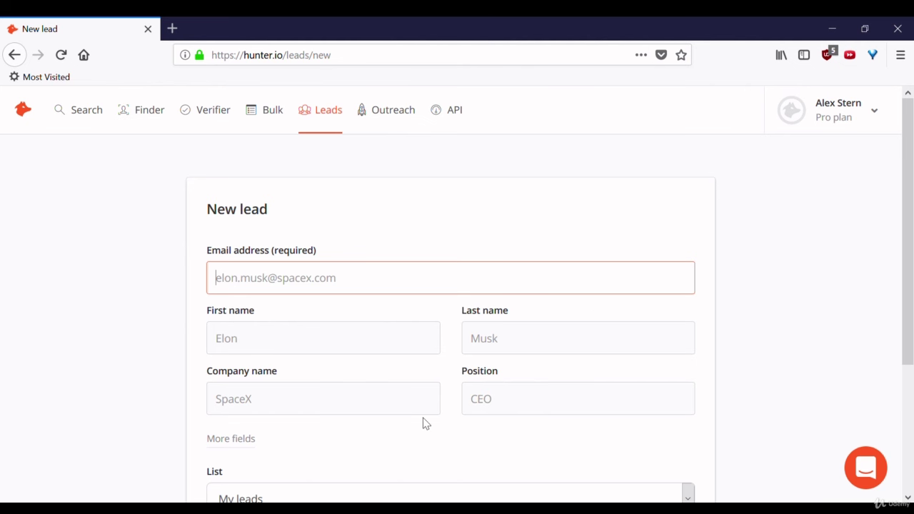
left_click_drag(907, 239, 908, 348)
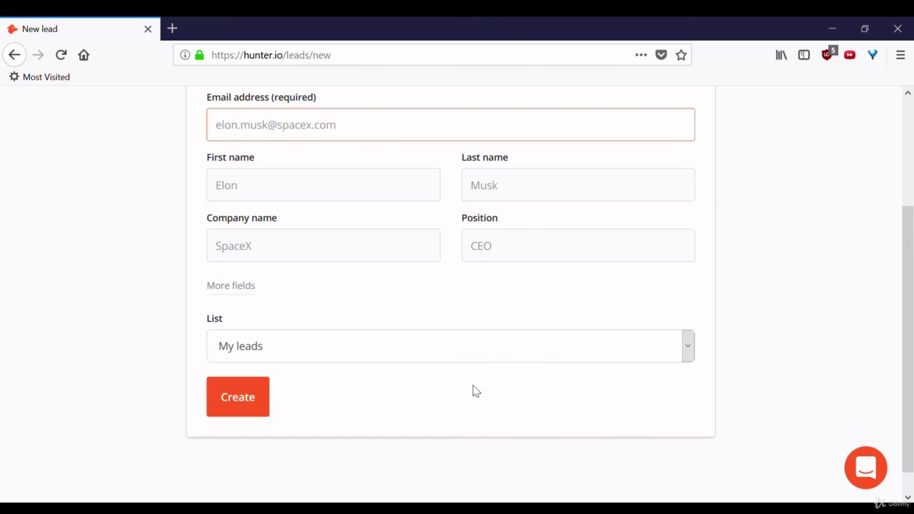
left_click_drag(913, 293, 913, 151)
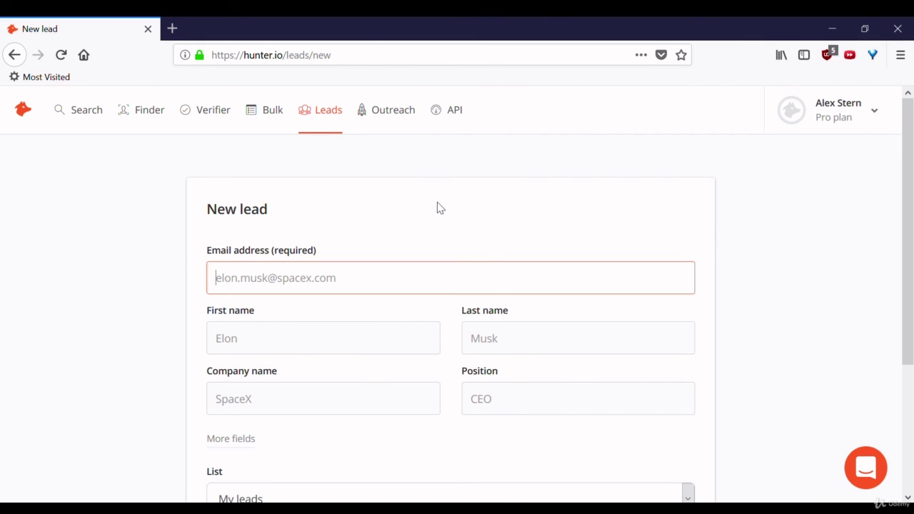
- Open Outreach and scroll through the page down to the Connect my Gmail button
left_click(390, 113)
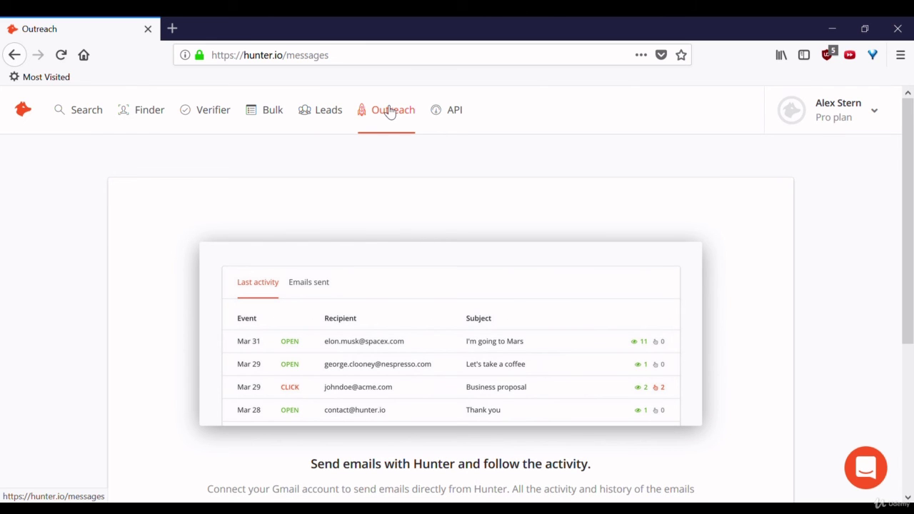
scroll(385, 110, "down", 3)
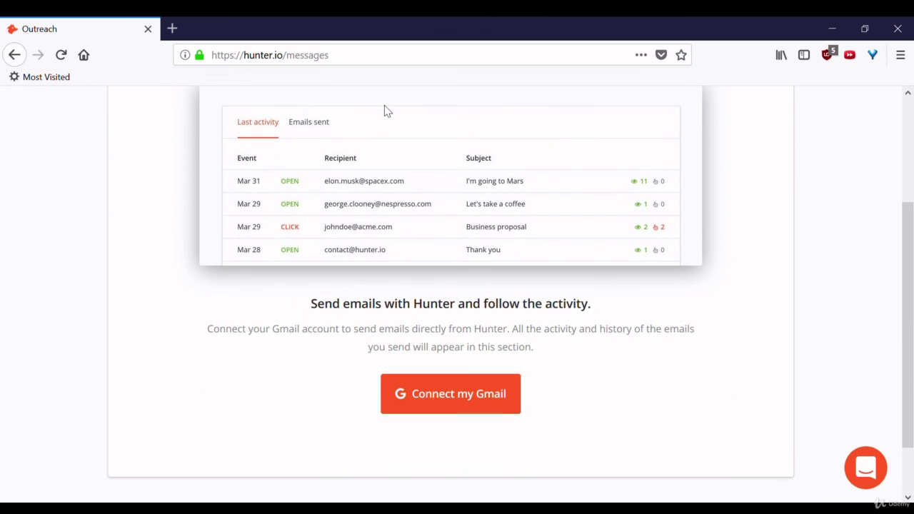
left_click_drag(908, 283, 912, 205)
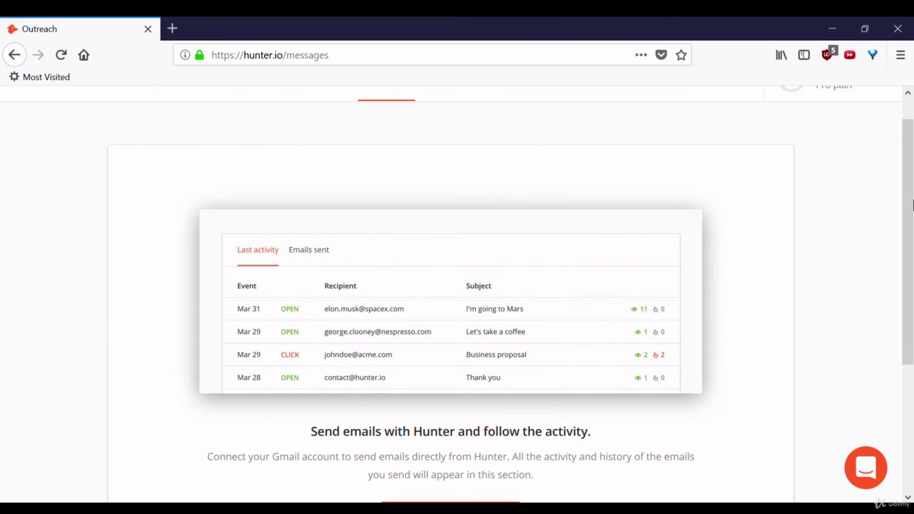
scroll(913, 206, "up", 1)
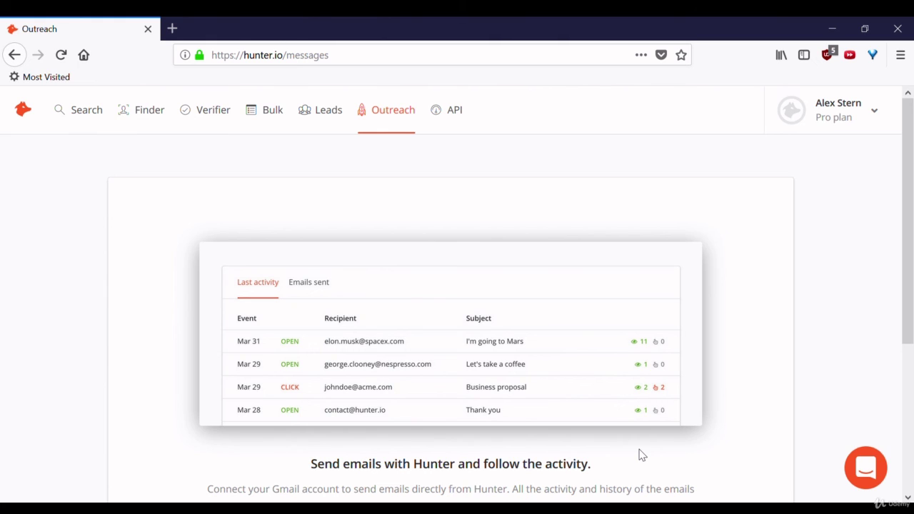
scroll(641, 455, "down", 1)
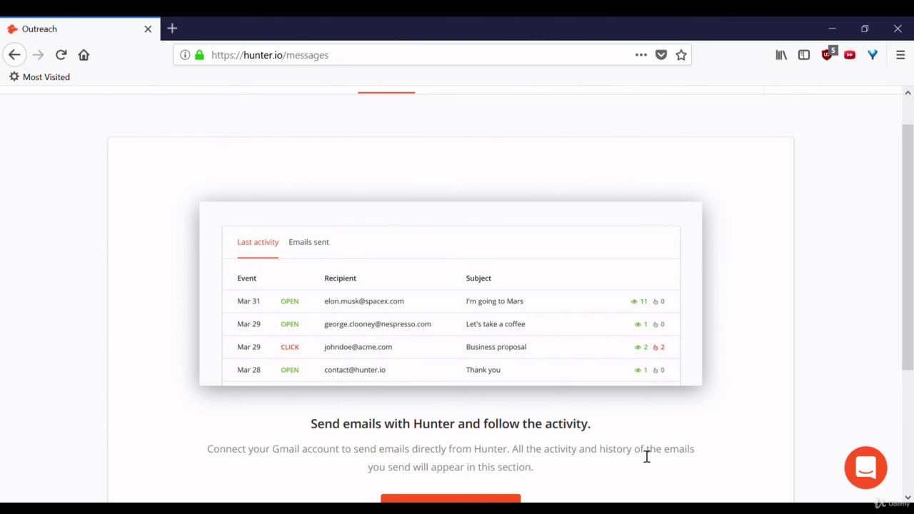
scroll(647, 457, "down", 1)
scroll(643, 456, "up", 2)
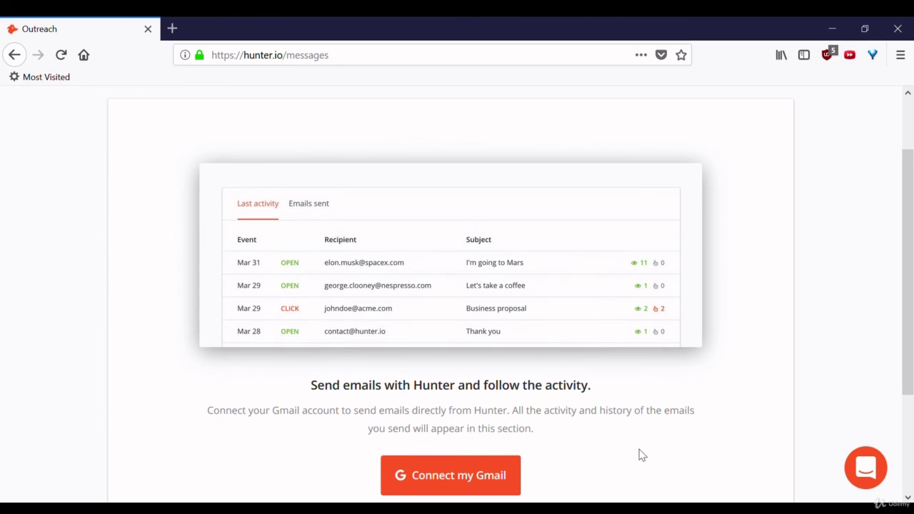
scroll(642, 456, "down", 2)
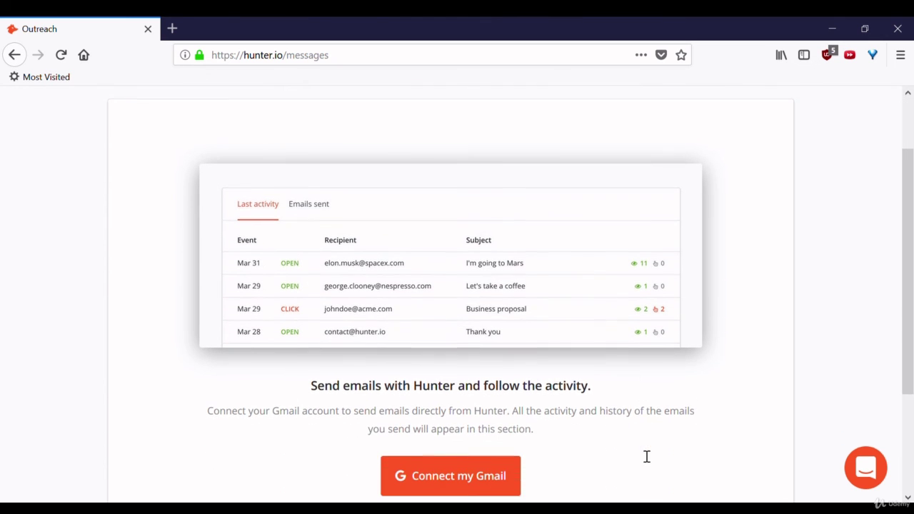
scroll(643, 456, "up", 2)
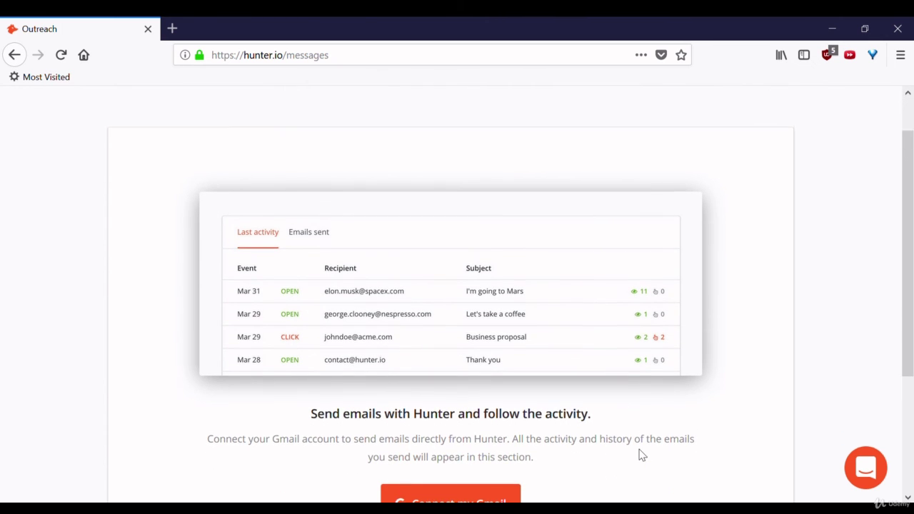